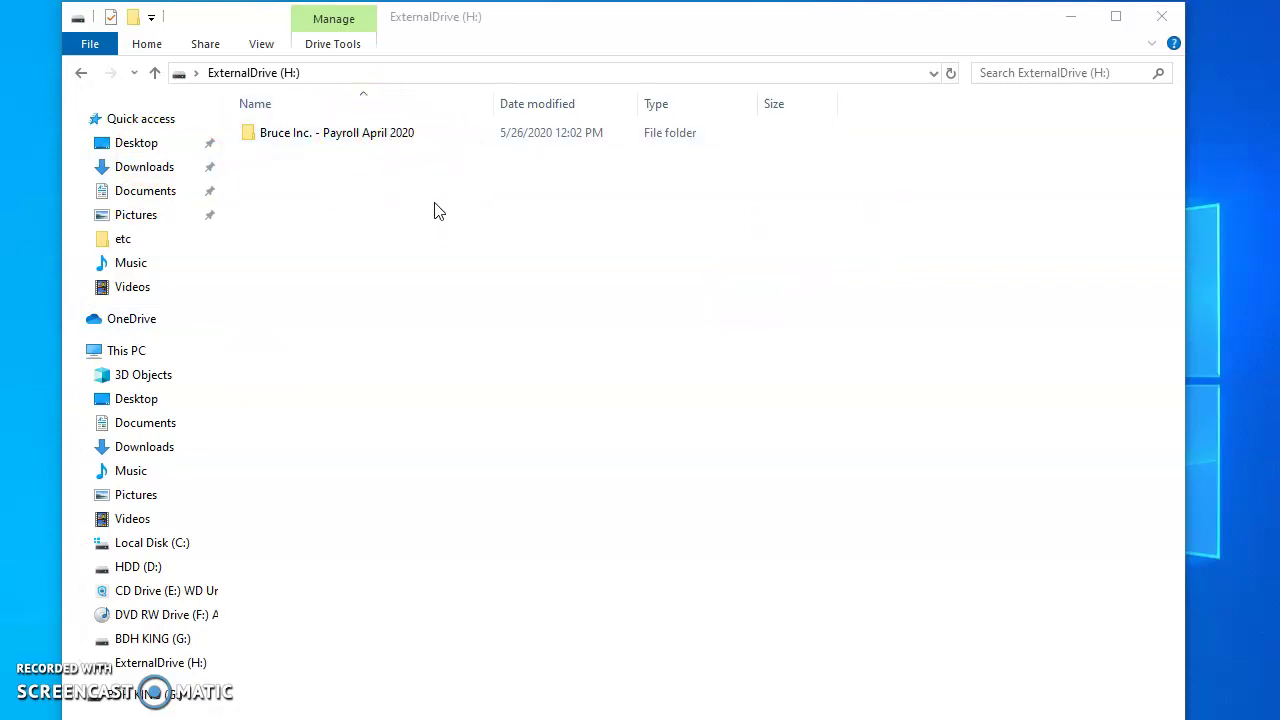
# - Enter the new drive password in Password and Verify Password, then apply it to My Passport
pyautogui.click(424, 240)
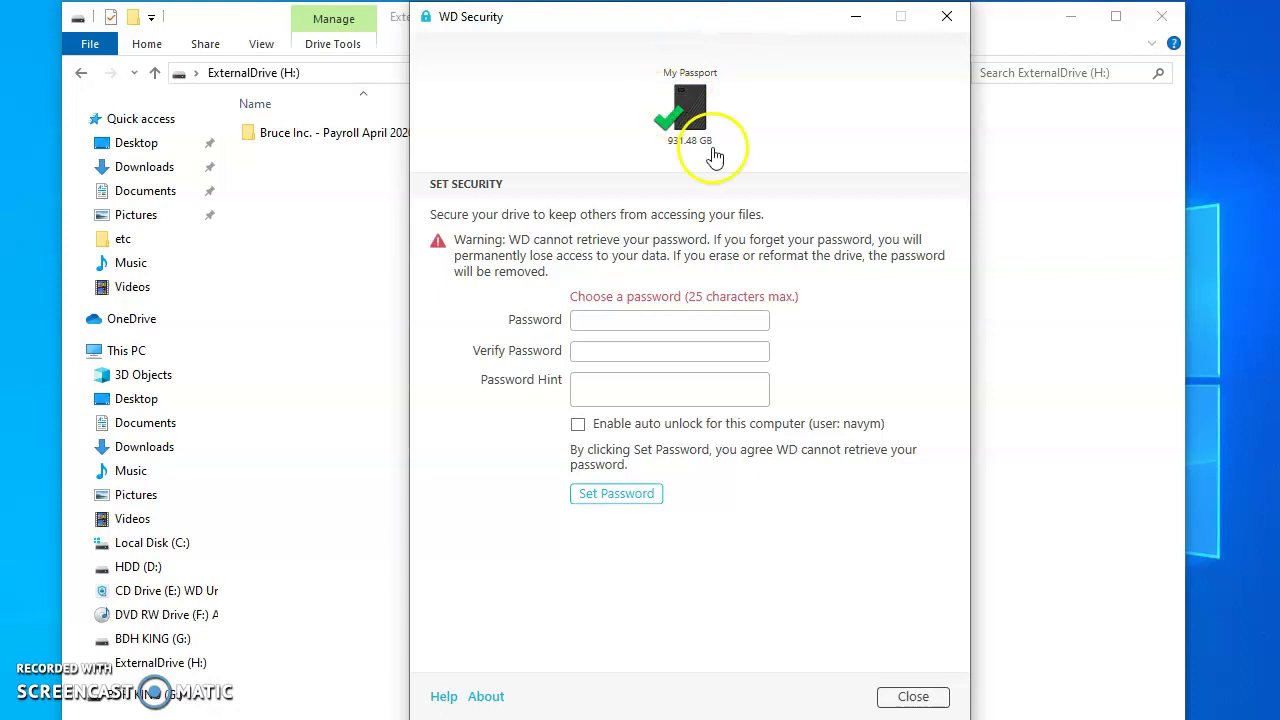
pyautogui.click(636, 320)
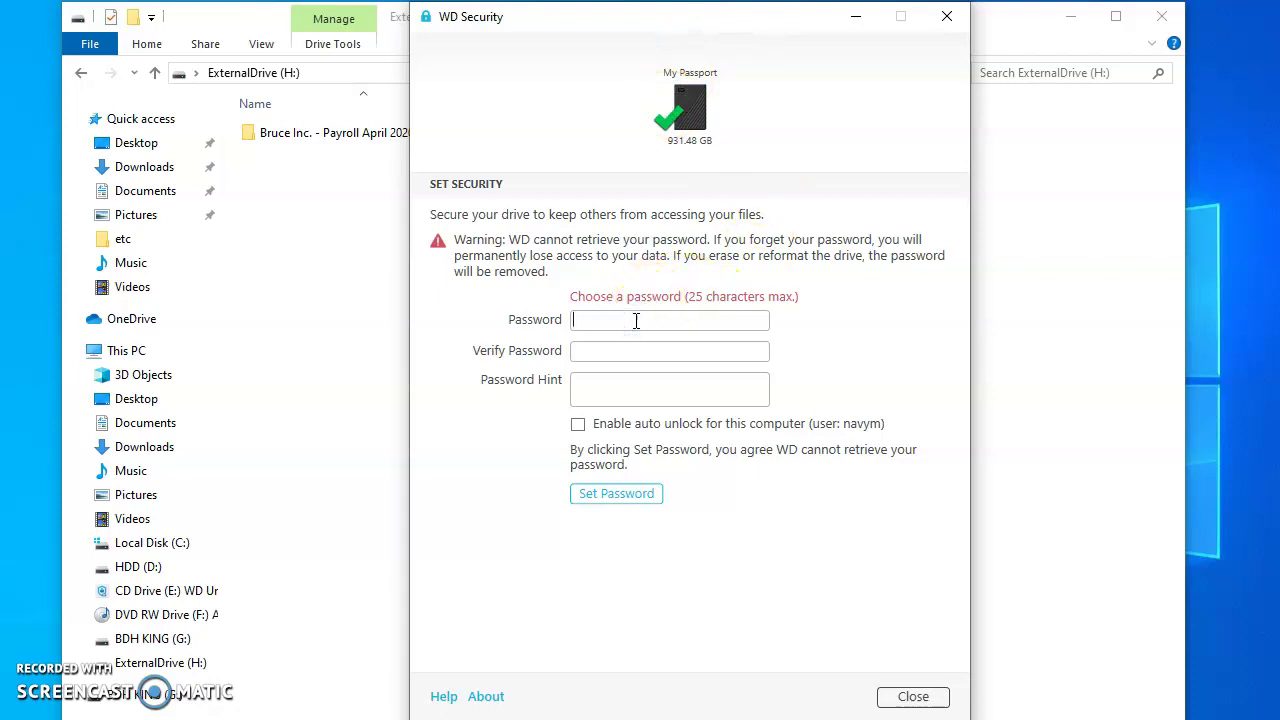
pyautogui.write('***********')
pyautogui.press('Tab')
pyautogui.write('*')
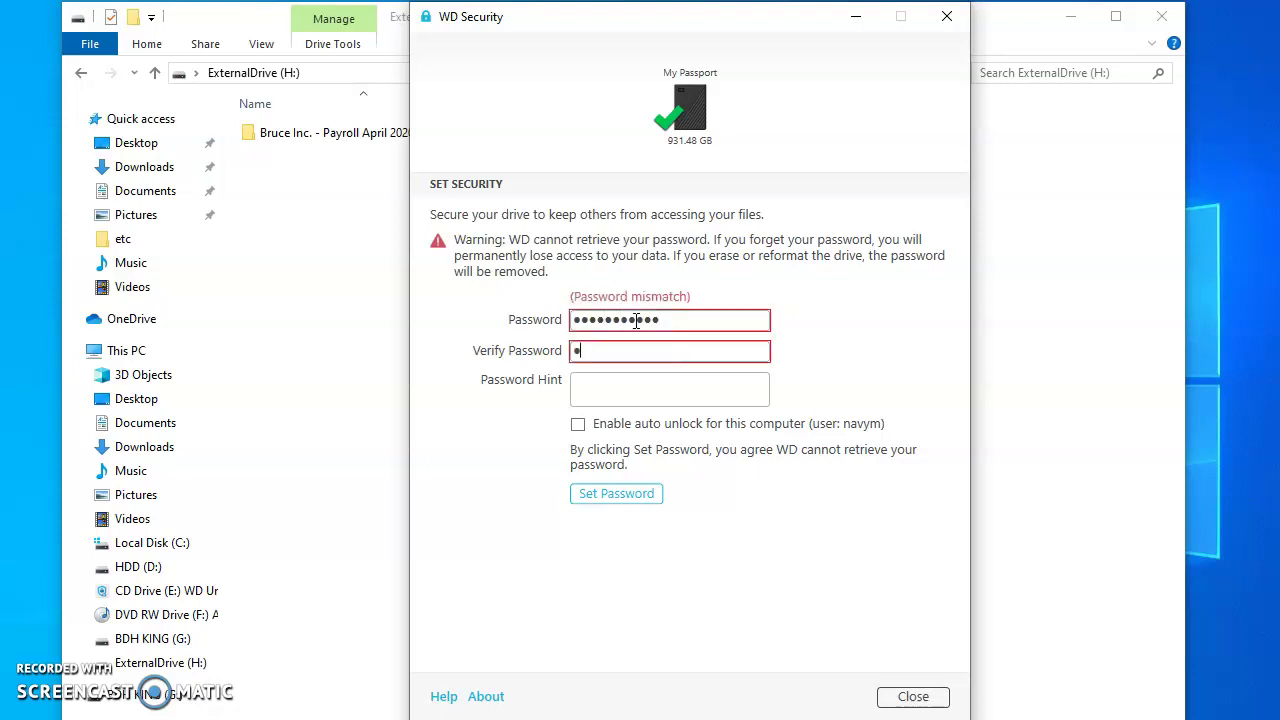
pyautogui.write('**********')
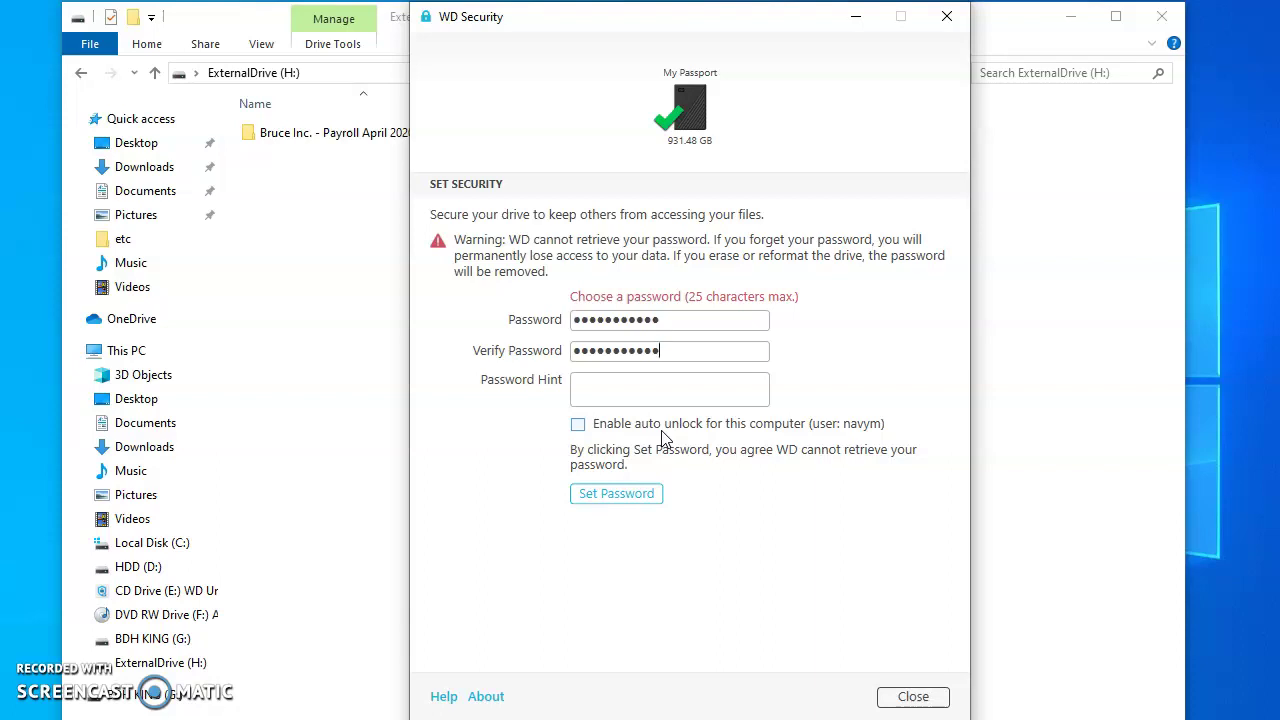
pyautogui.click(627, 493)
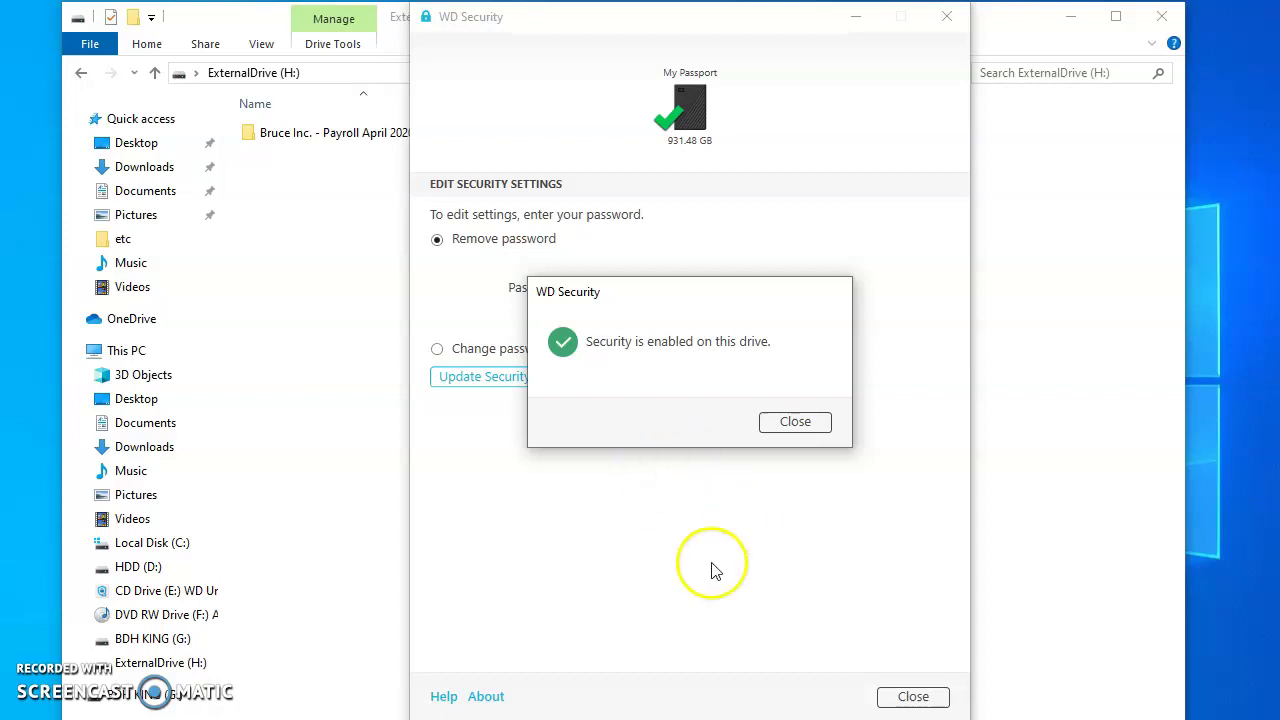
# - Dismiss the 'Security is enabled on this drive' confirmation
pyautogui.click(791, 423)
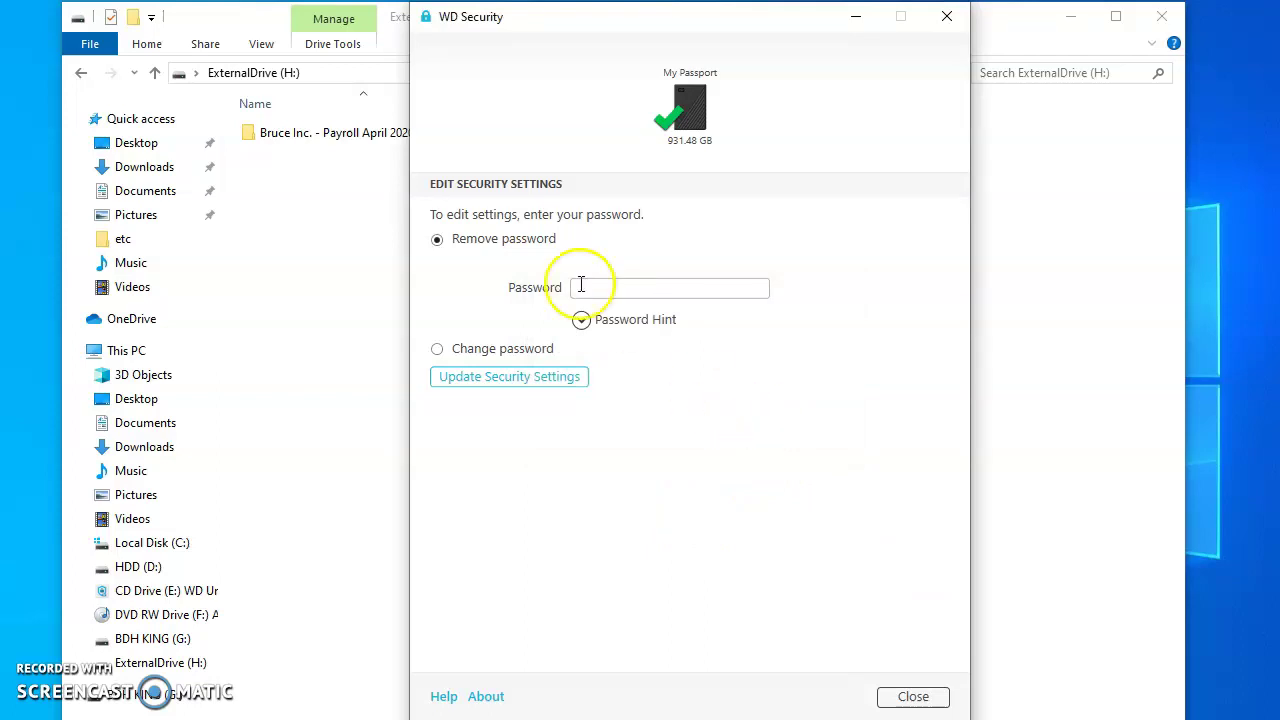
# - Enter the current password with Remove password selected, apply it, and close the confirmation
pyautogui.click(660, 286)
pyautogui.write('•••••••••••')
pyautogui.click(505, 375)
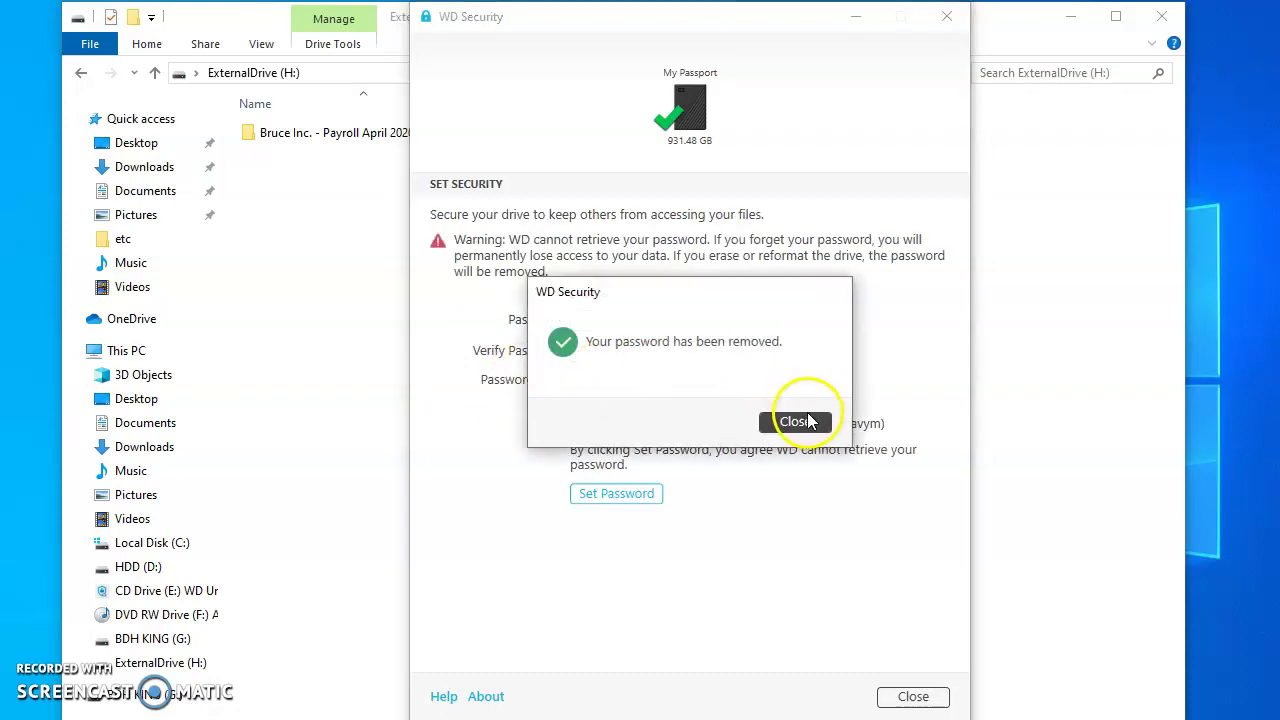
pyautogui.click(797, 423)
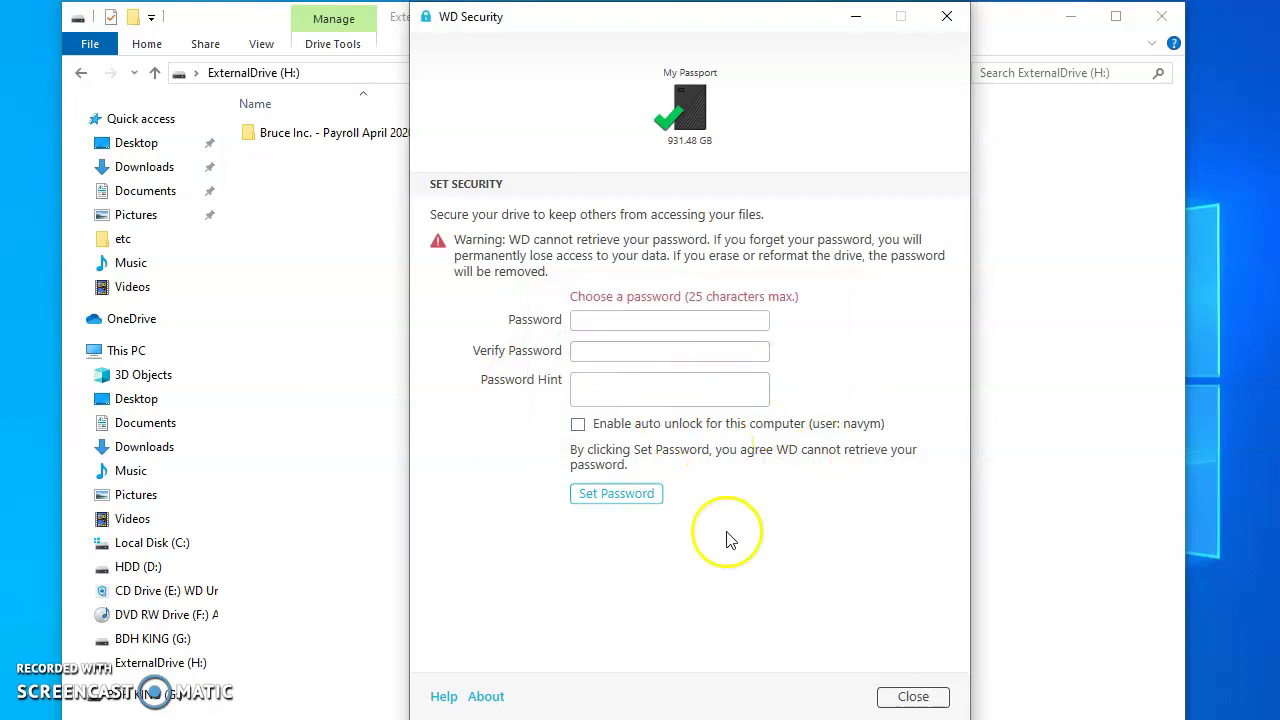